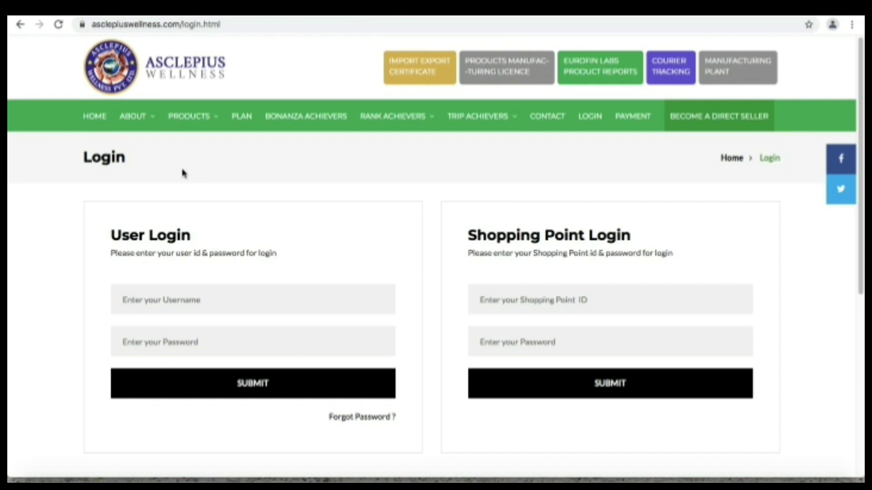
Log in under User Login with the autofilled member user id and the account password
{"action": "left_click", "coordinate": [140, 294]}
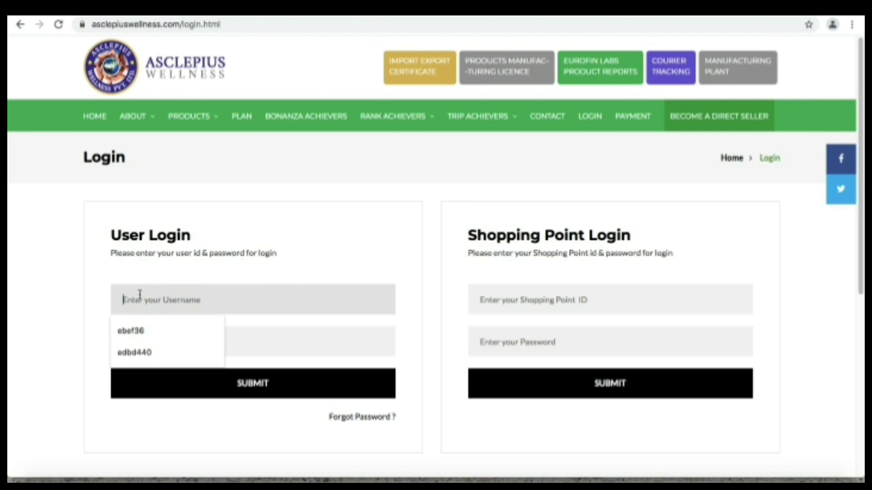
{"action": "type", "text": "eb"}
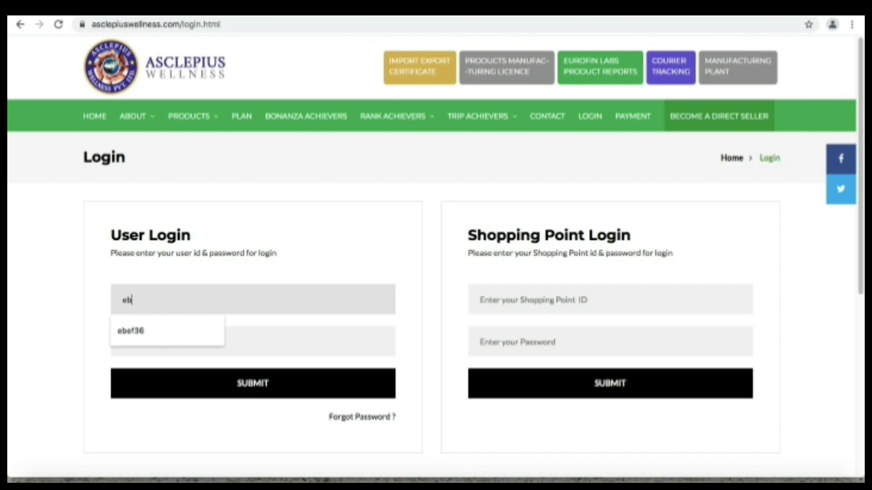
{"action": "key", "text": "Tab"}
{"action": "type", "text": "123"}
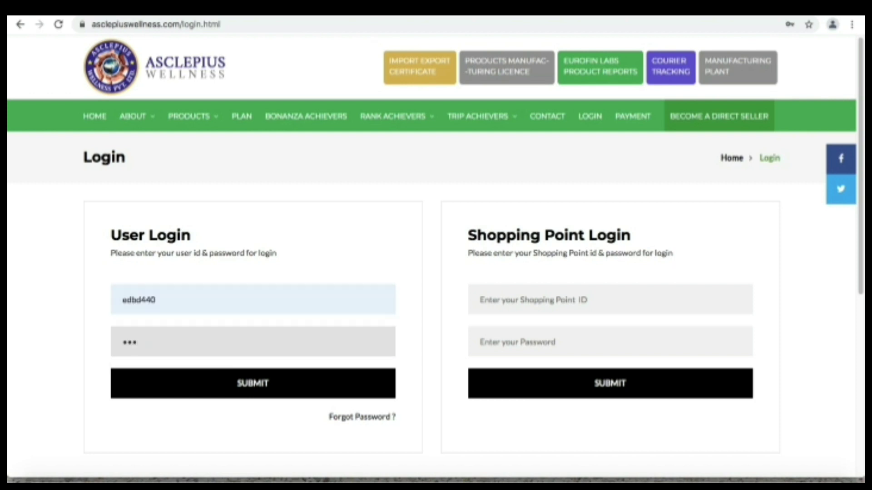
{"action": "type", "text": "4"}
{"action": "left_click", "coordinate": [281, 391]}
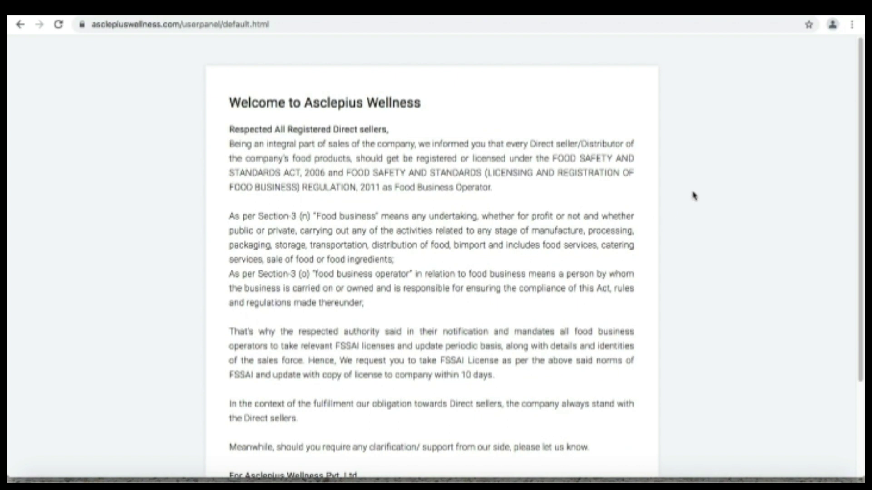
Scroll past the Welcome to Asclepius Wellness notice and enter the user panel
{"action": "scroll", "coordinate": [694, 196], "scroll_direction": "down", "scroll_amount": 3}
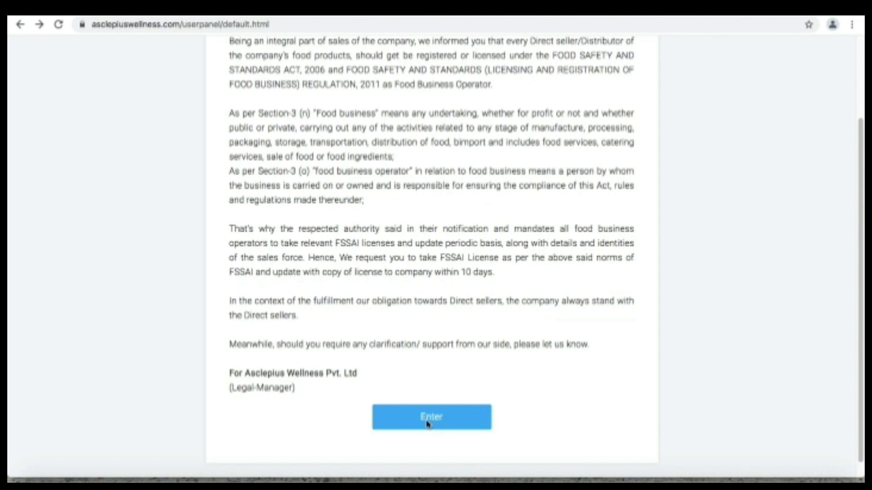
{"action": "left_click", "coordinate": [426, 424]}
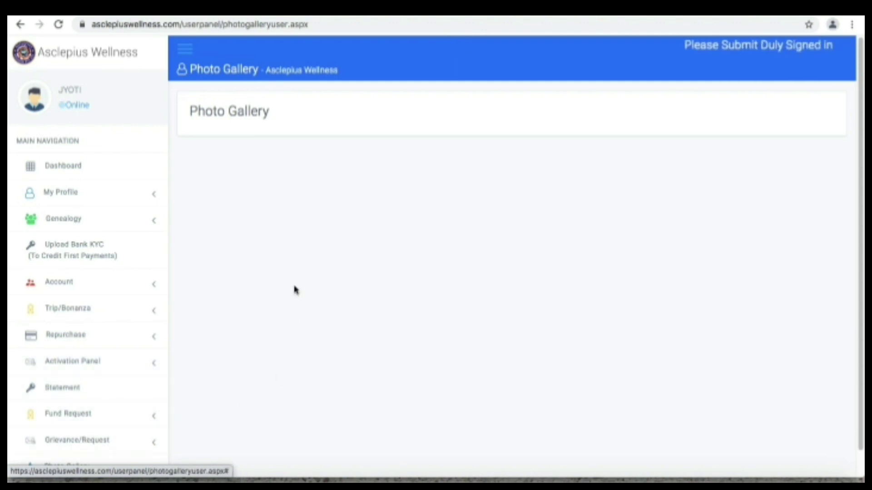
Open a blank Order Form through Repurchase > New Purchase in the sidebar
{"action": "scroll", "coordinate": [296, 291], "scroll_direction": "down", "scroll_amount": 1}
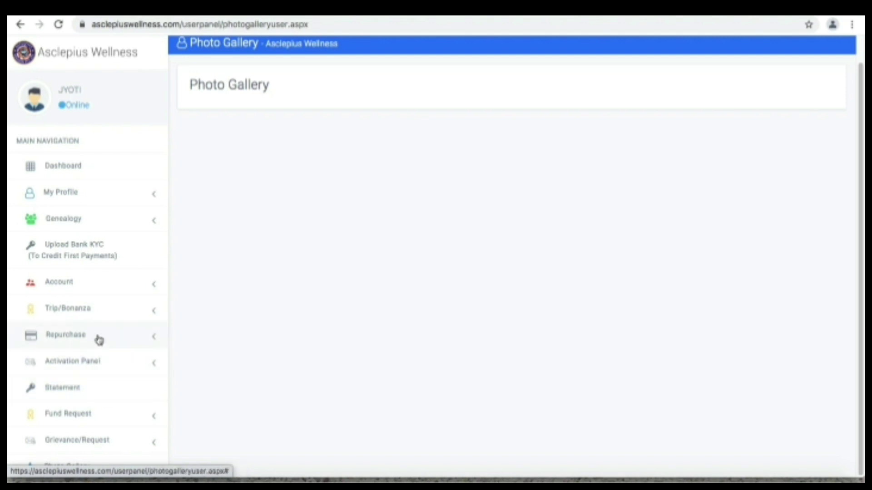
{"action": "left_click", "coordinate": [99, 340]}
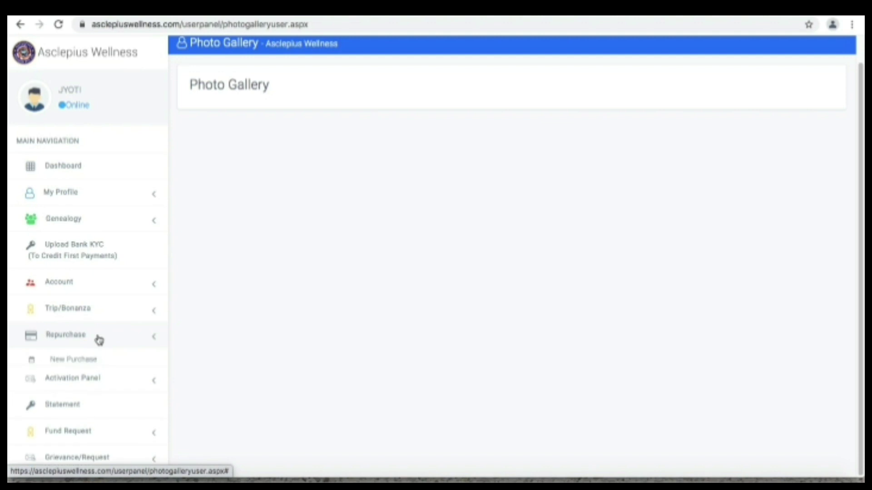
{"action": "left_click", "coordinate": [89, 365]}
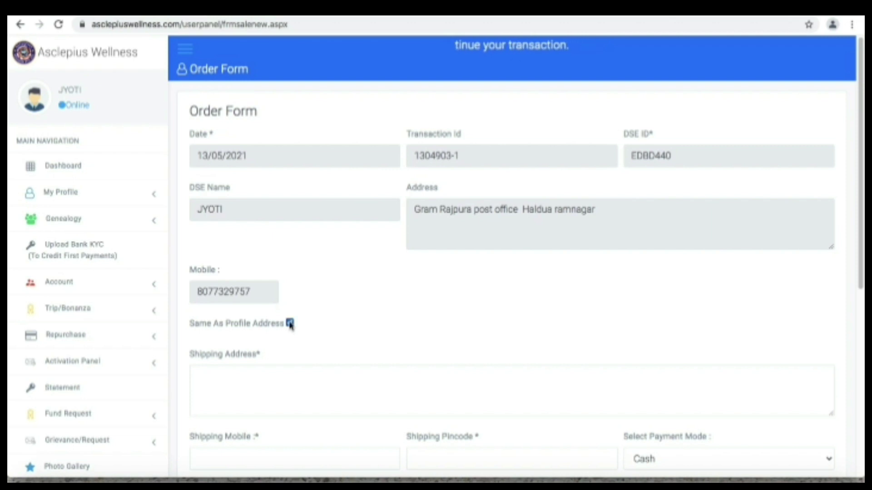
Tick Same As Profile Address so the shipping address copies the profile address
{"action": "left_click", "coordinate": [290, 324]}
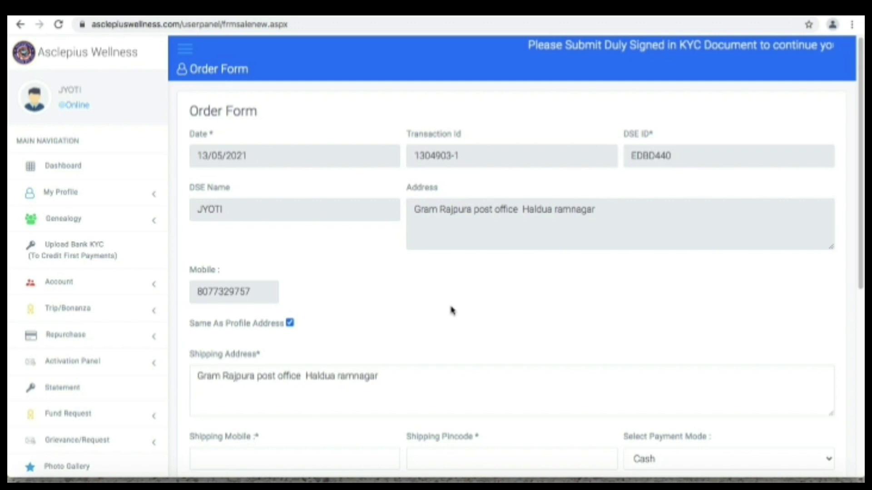
{"action": "scroll", "coordinate": [453, 311], "scroll_direction": "down", "scroll_amount": 1}
{"action": "scroll", "coordinate": [452, 311], "scroll_direction": "down", "scroll_amount": 5}
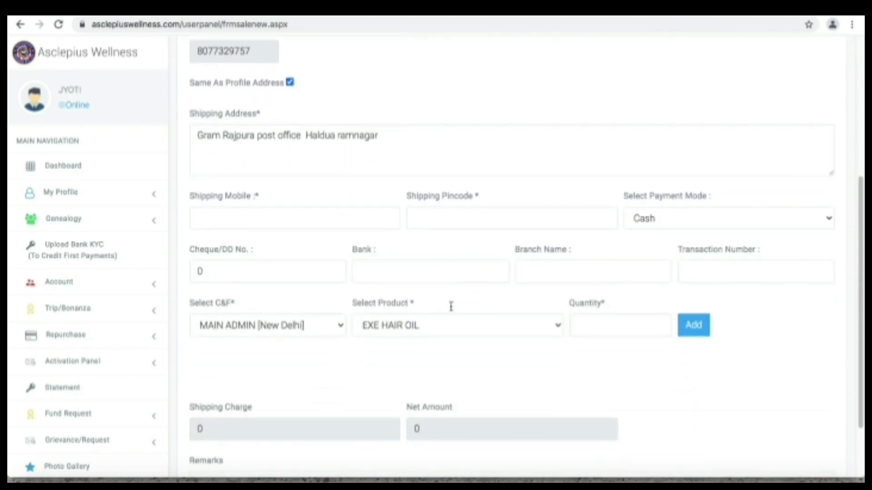
{"action": "scroll", "coordinate": [453, 311], "scroll_direction": "up", "scroll_amount": 1}
Enter the shipping mobile number and the shipping pincode
{"action": "left_click", "coordinate": [244, 222]}
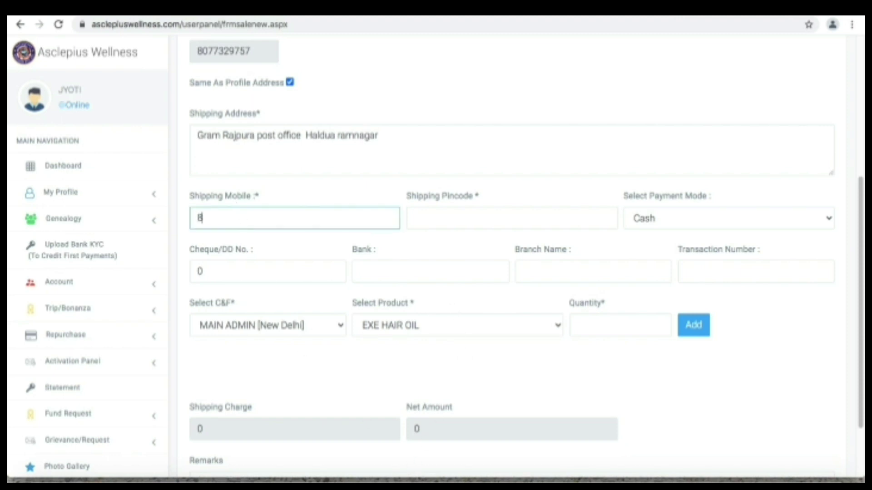
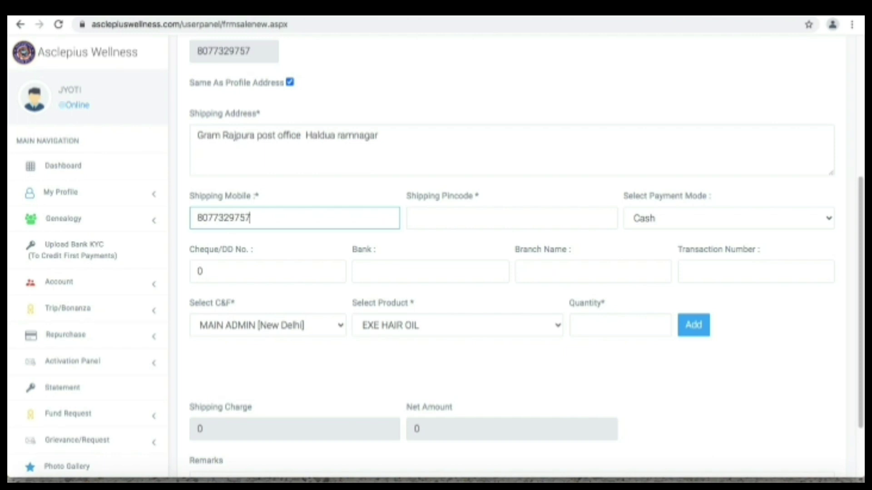
{"action": "left_click", "coordinate": [460, 216]}
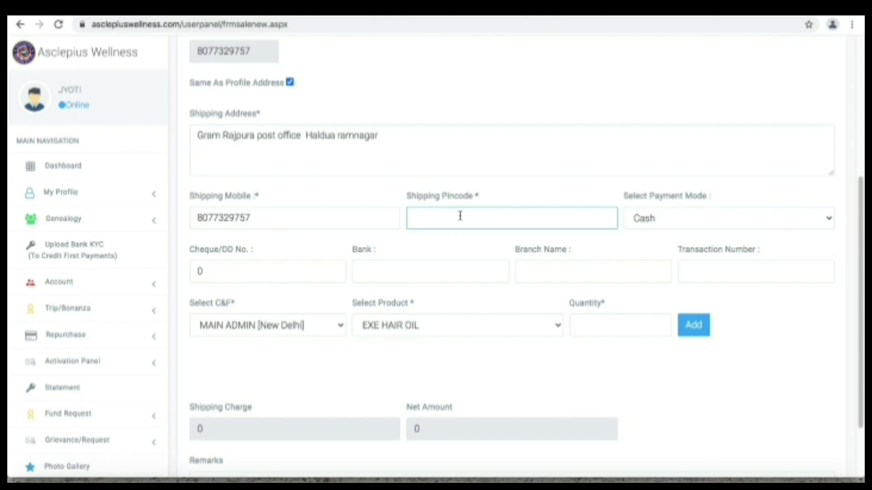
{"action": "type", "text": "244713"}
Choose SHEETAL WELLNESS as the C&F supplier instead of MAIN ADMIN [New Delhi]
{"action": "left_click", "coordinate": [340, 327]}
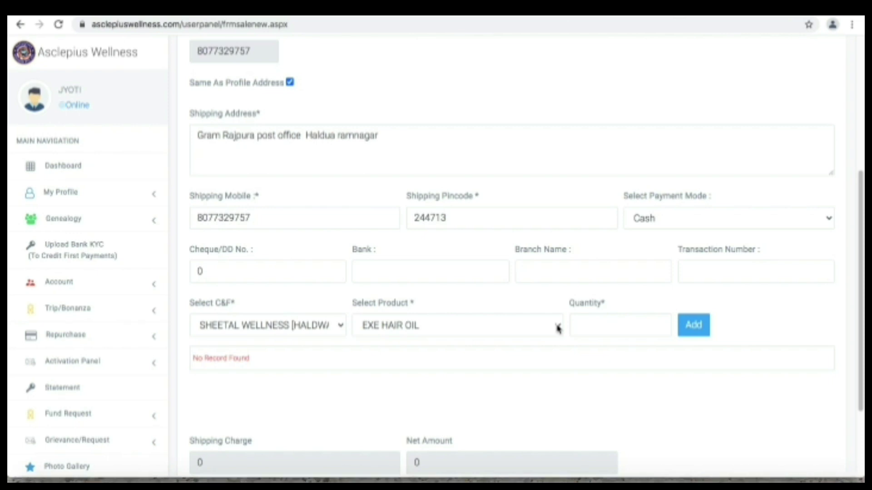
{"action": "double_click", "coordinate": [558, 329]}
{"action": "left_click", "coordinate": [558, 329]}
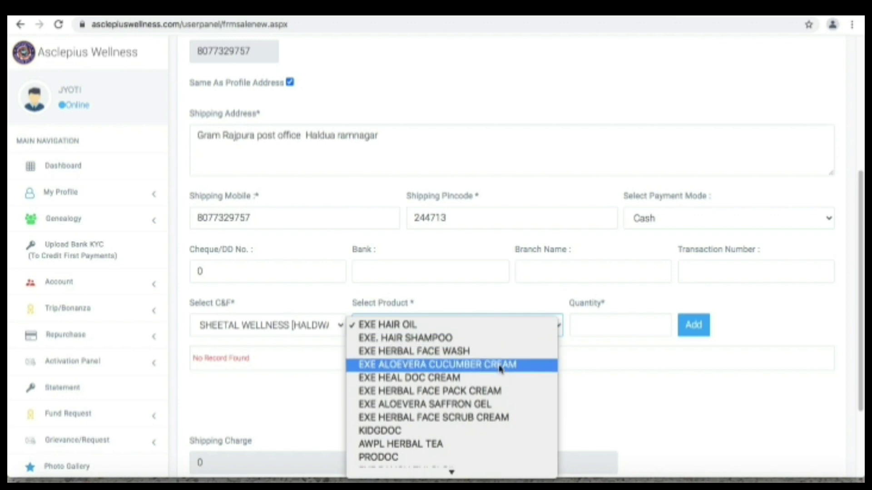
Add THUNDER BLAST with quantity 3 to the order and confirm it
{"action": "key", "text": "Down"}
{"action": "key", "text": "Down"}
{"action": "key", "text": "Down"}
{"action": "key", "text": "Down"}
{"action": "key", "text": "Down"}
{"action": "key", "text": "Down"}
{"action": "key", "text": "Down"}
{"action": "key", "text": "Down"}
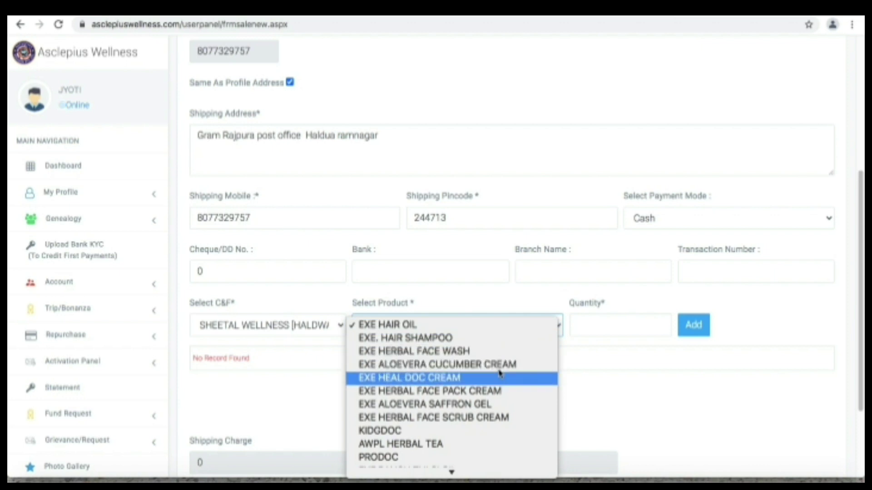
{"action": "key", "text": "Down"}
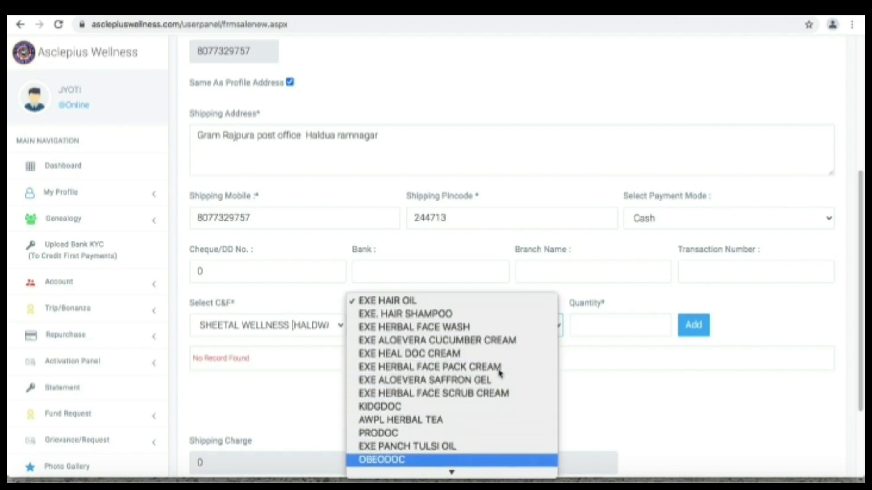
{"action": "key", "text": "Down"}
{"action": "key", "text": "Down"}
{"action": "key", "text": "Down"}
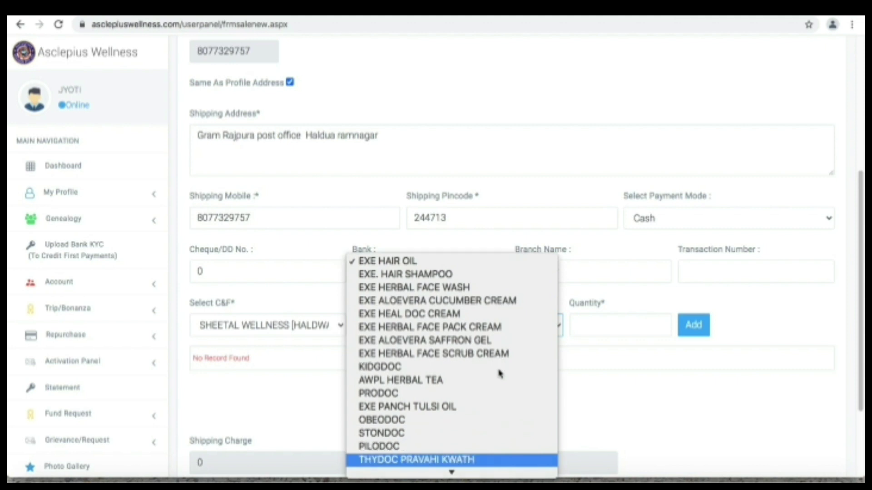
{"action": "key", "text": "Down"}
{"action": "key", "text": "Down"}
{"action": "key", "text": "Down"}
{"action": "key", "text": "Down"}
{"action": "key", "text": "Down"}
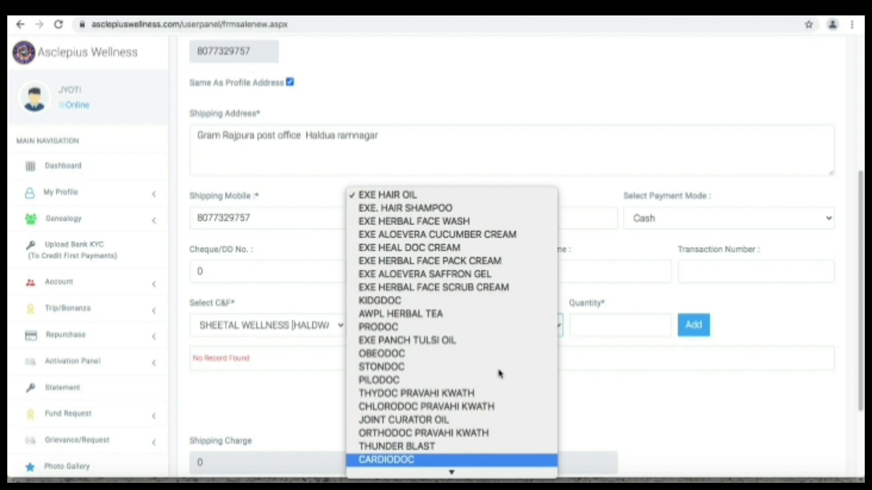
{"action": "key", "text": "Up"}
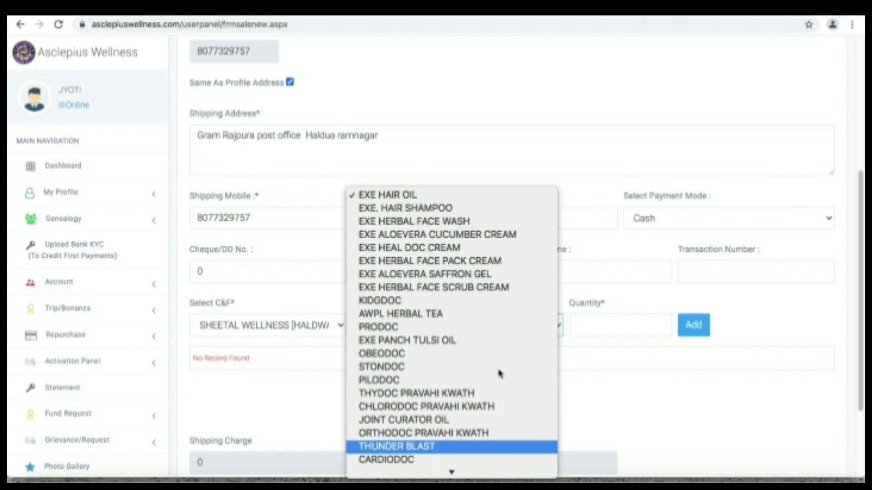
{"action": "key", "text": "Return"}
{"action": "left_click", "coordinate": [598, 323]}
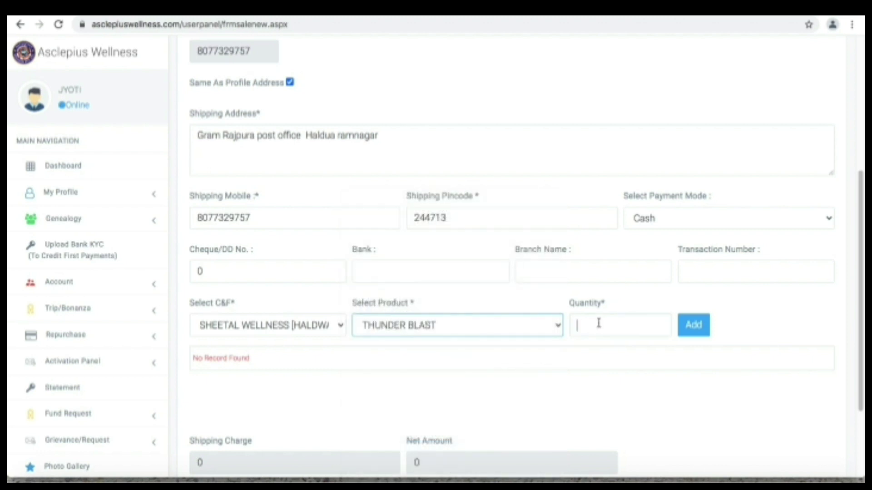
{"action": "type", "text": "3"}
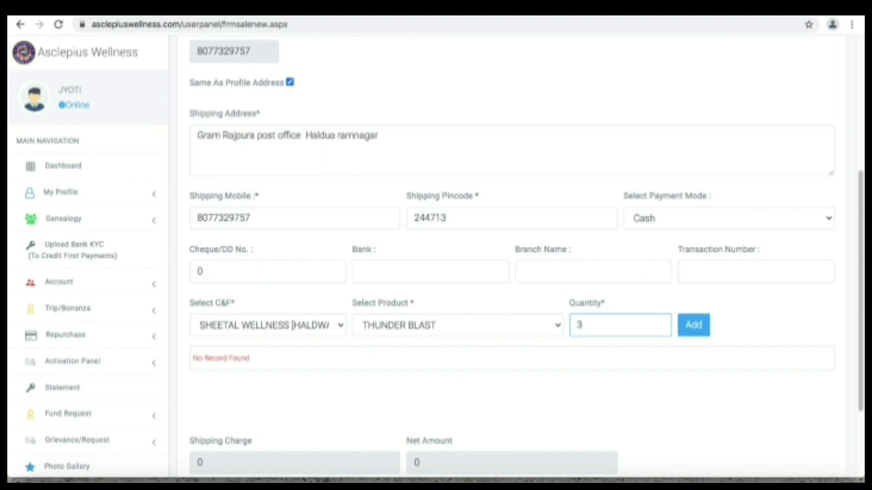
{"action": "left_click", "coordinate": [695, 334]}
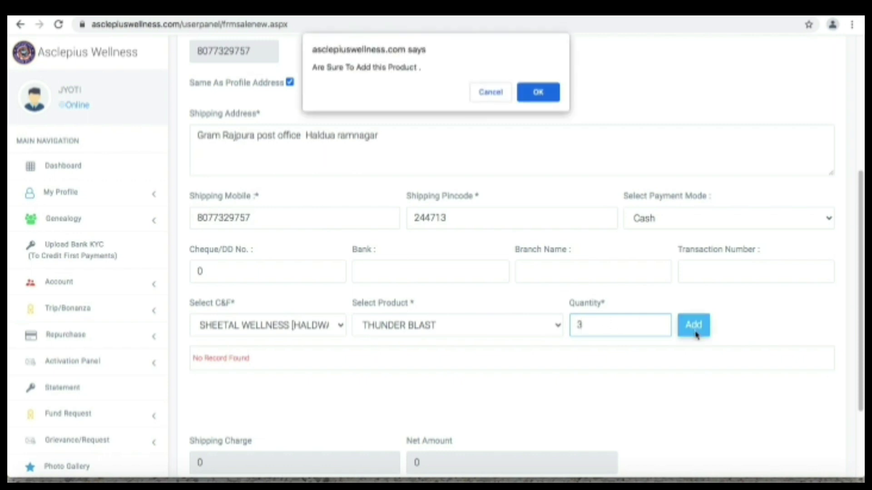
{"action": "left_click", "coordinate": [544, 97]}
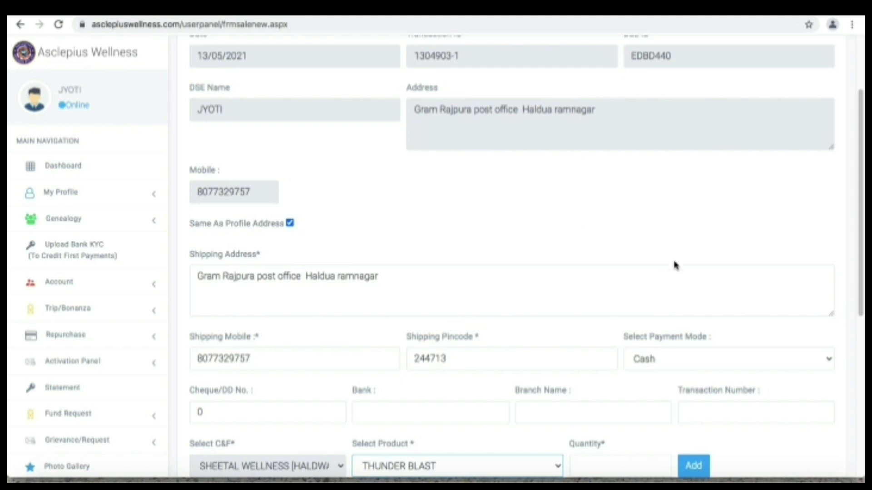
Add IMMUNODOC with quantity 2 to the order and confirm it
{"action": "left_click", "coordinate": [844, 332]}
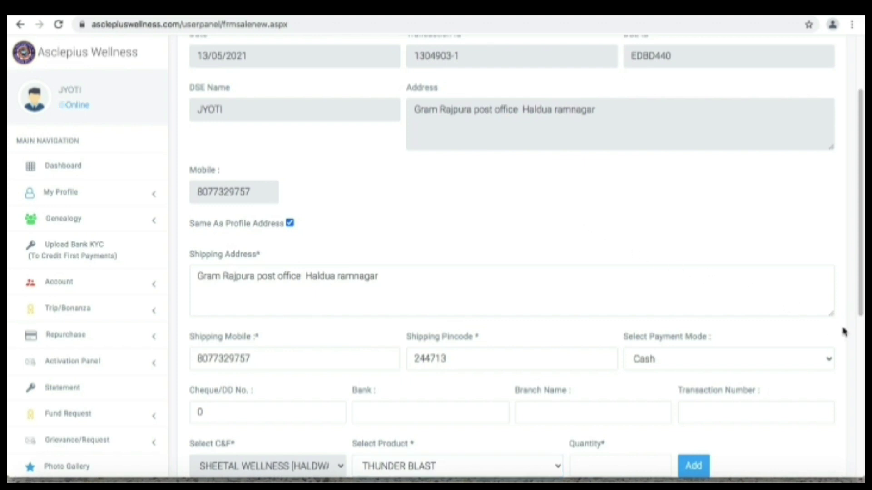
{"action": "scroll", "coordinate": [844, 331], "scroll_direction": "down", "scroll_amount": 5}
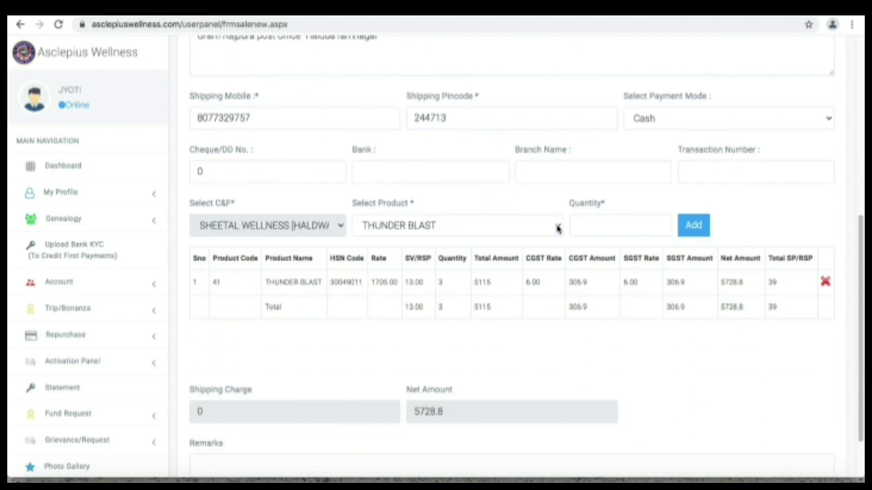
{"action": "left_click", "coordinate": [558, 227]}
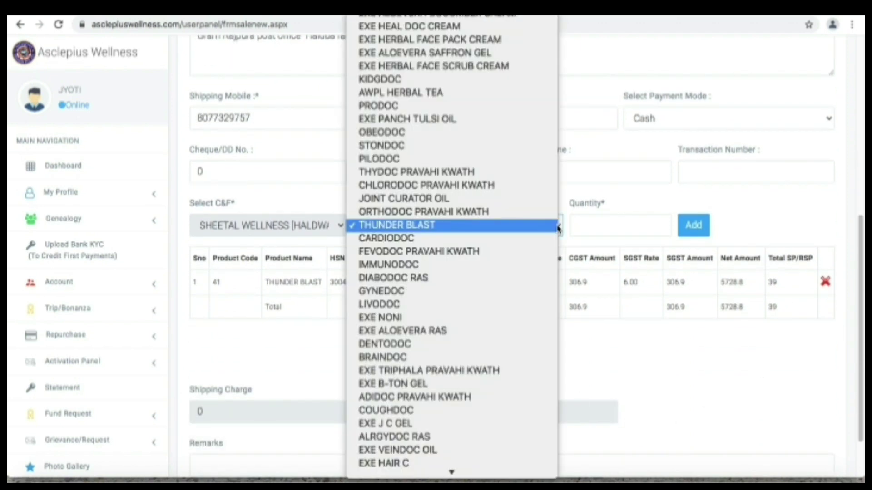
{"action": "left_click", "coordinate": [446, 266]}
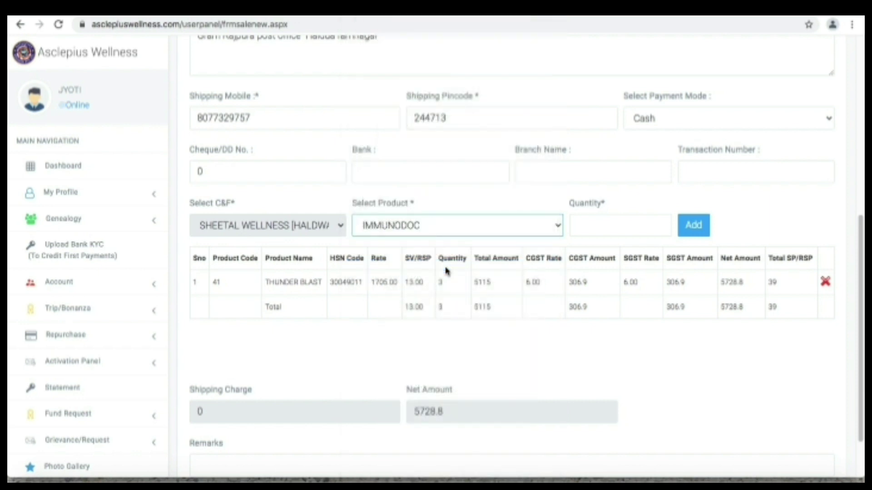
{"action": "left_click", "coordinate": [593, 223]}
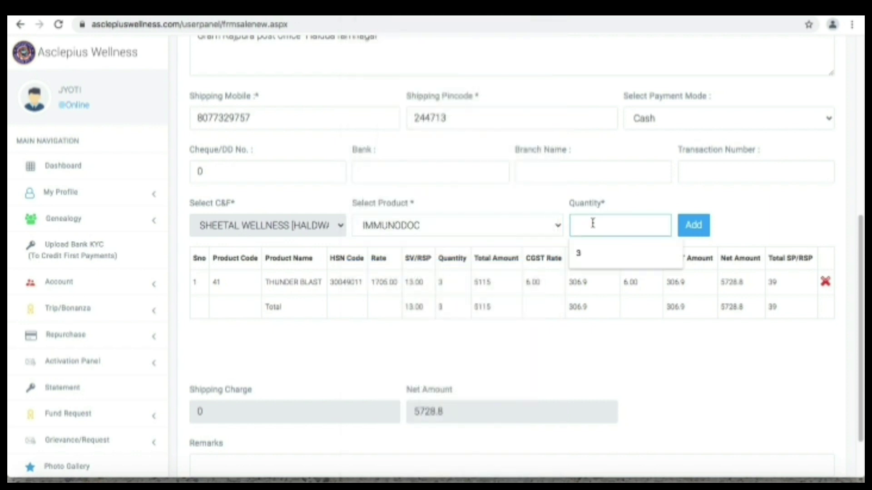
{"action": "type", "text": "2"}
{"action": "left_click", "coordinate": [693, 225]}
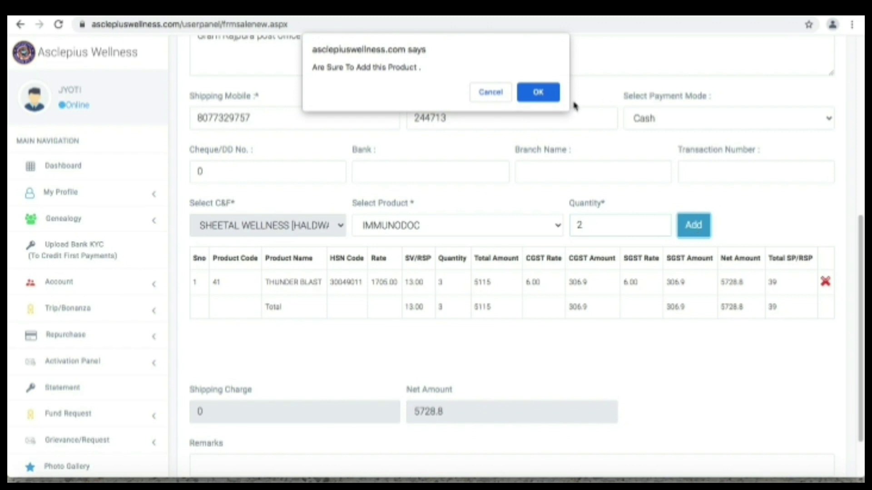
{"action": "left_click", "coordinate": [545, 96]}
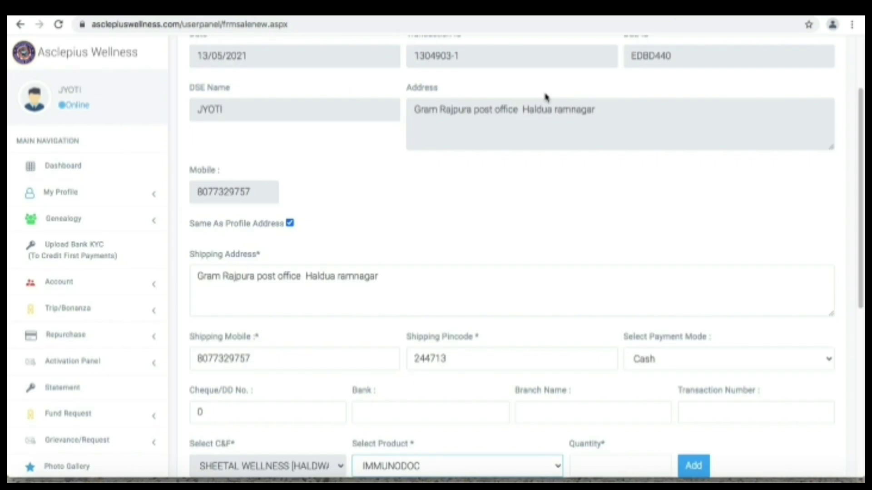
Add ORTHODOC PRAVAHI KWATH with quantity 2, bringing the net amount to 13084.96
{"action": "left_click", "coordinate": [659, 188]}
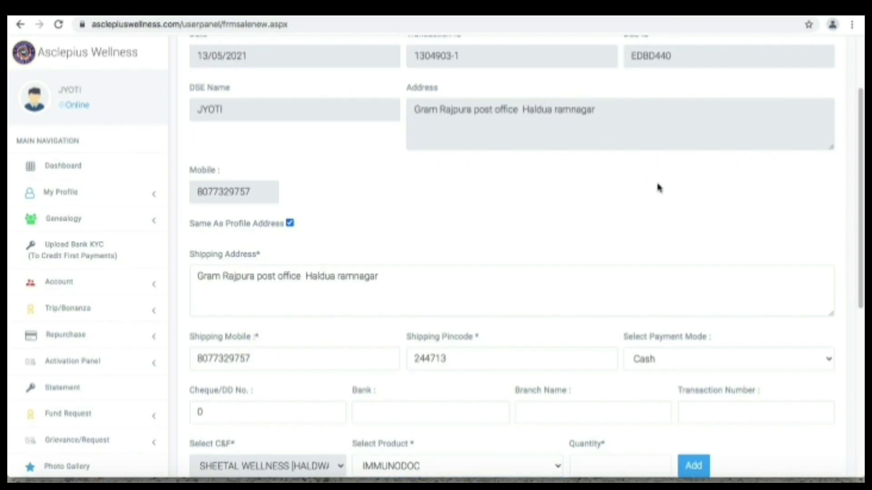
{"action": "scroll", "coordinate": [659, 187], "scroll_direction": "down", "scroll_amount": 6}
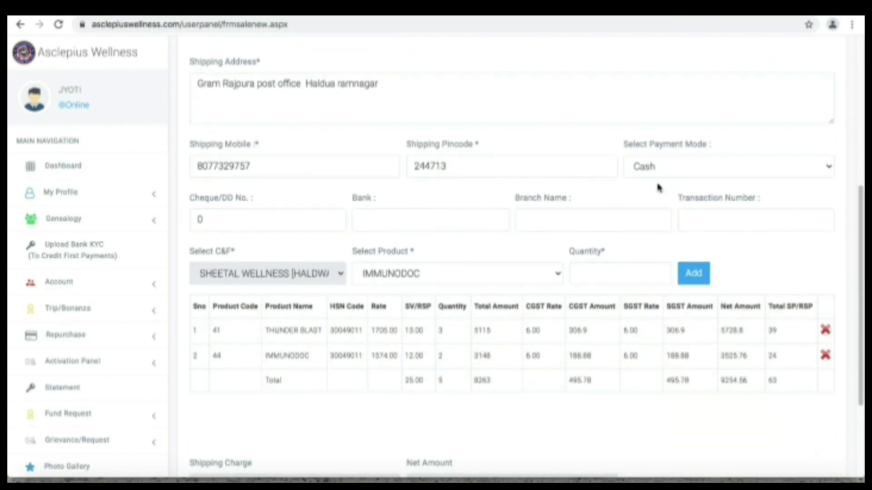
{"action": "scroll", "coordinate": [658, 187], "scroll_direction": "down", "scroll_amount": 1}
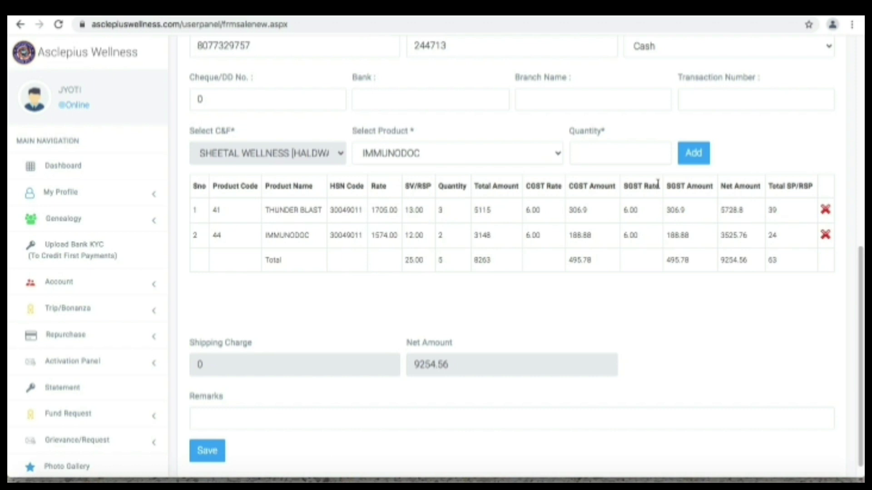
{"action": "left_click", "coordinate": [558, 155]}
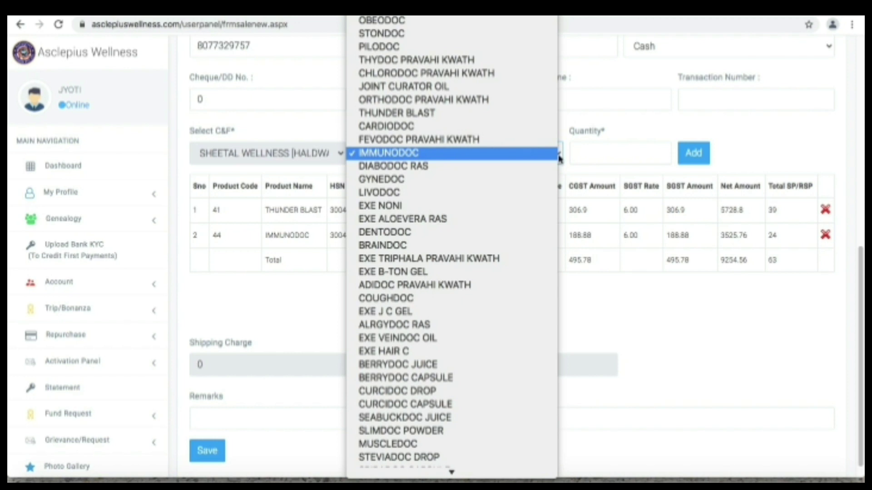
{"action": "scroll", "coordinate": [550, 178], "scroll_direction": "up", "scroll_amount": 3}
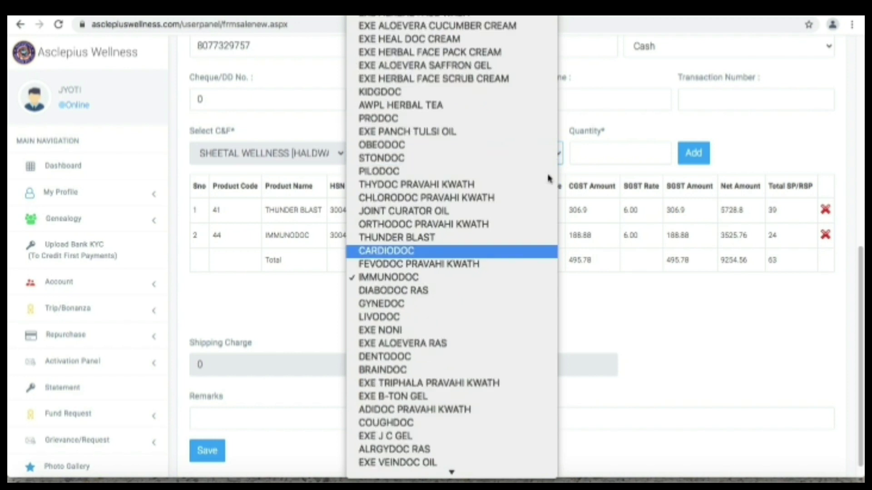
{"action": "key", "text": "Up"}
{"action": "key", "text": "Up"}
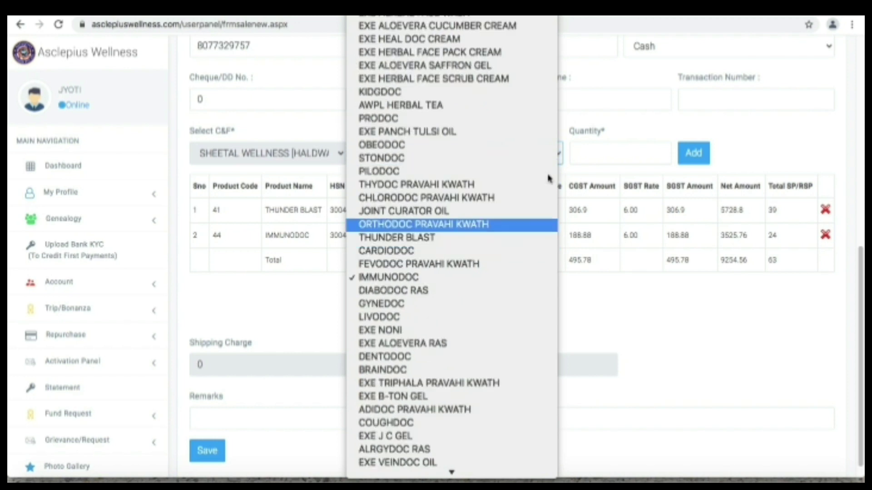
{"action": "key", "text": "Return"}
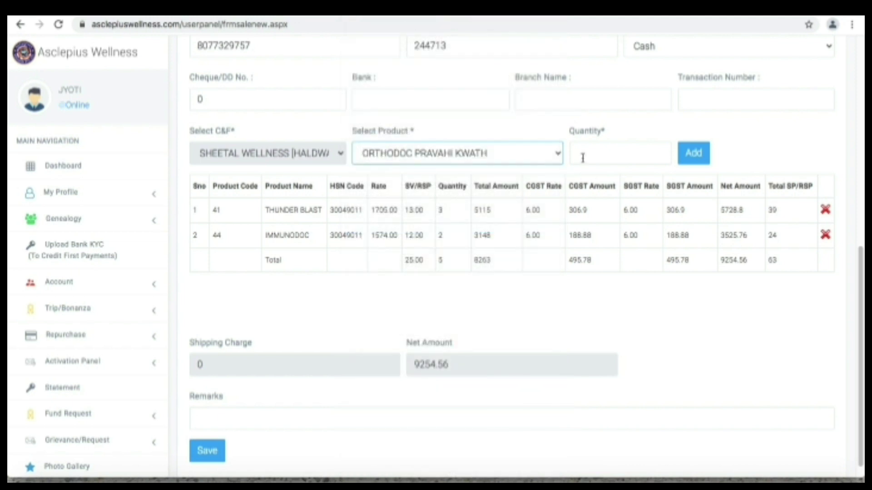
{"action": "left_click", "coordinate": [582, 158]}
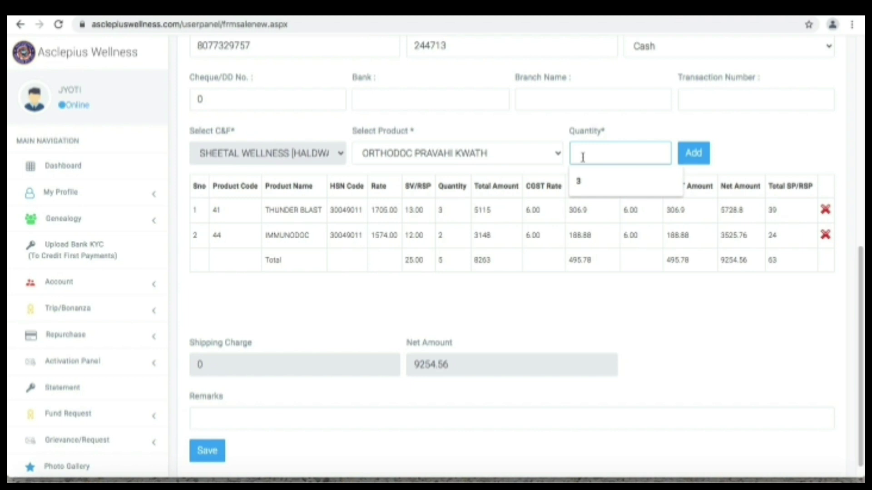
{"action": "type", "text": "2"}
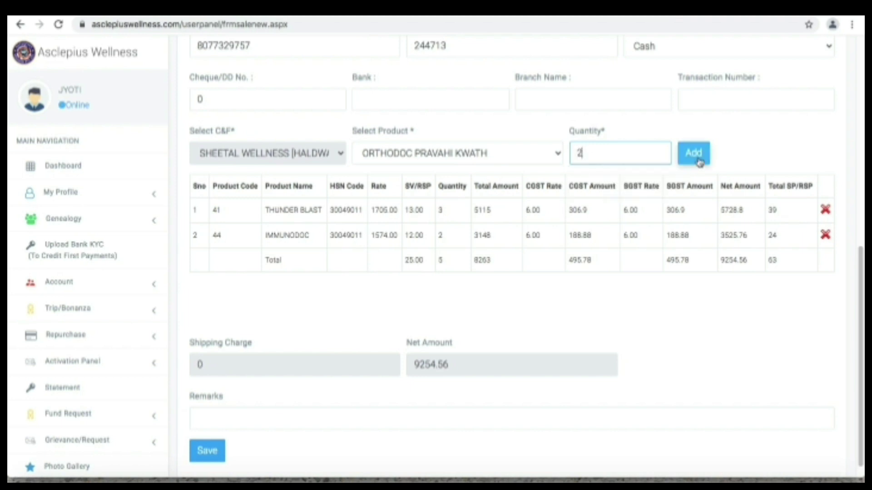
{"action": "left_click", "coordinate": [698, 160]}
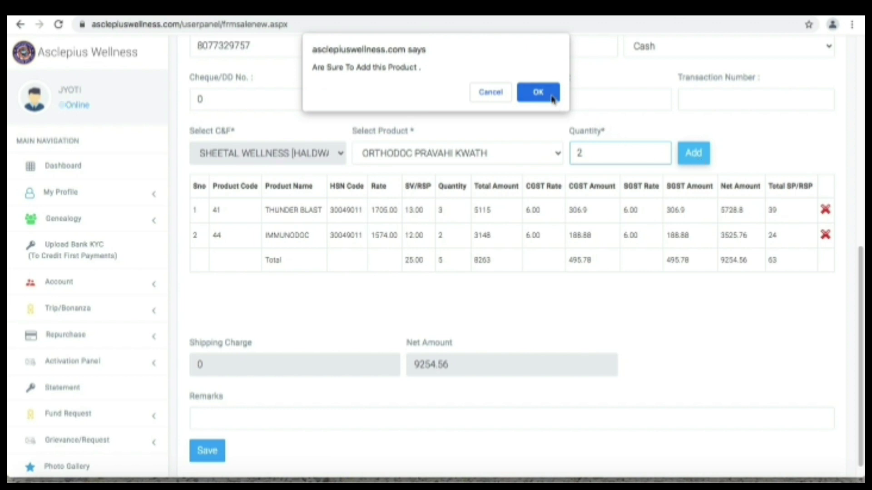
{"action": "left_click", "coordinate": [551, 94]}
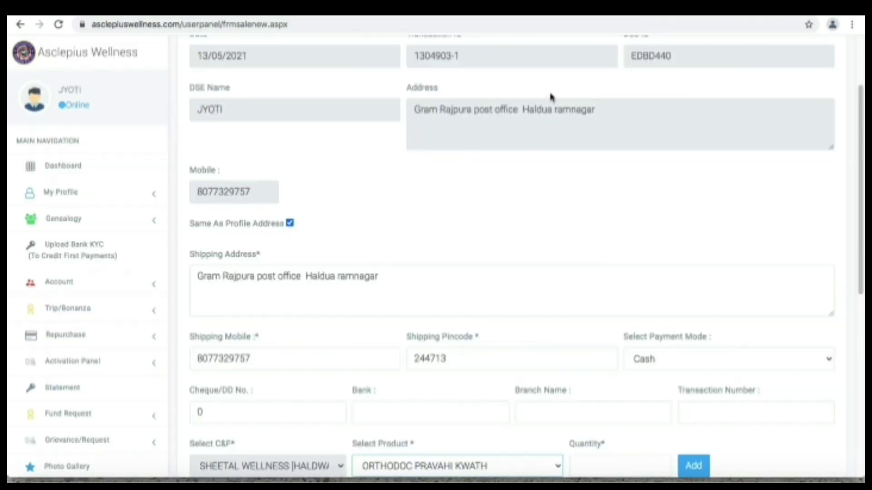
Reopen the product list and highlight EXE NONI as the next item
{"action": "left_click", "coordinate": [680, 192]}
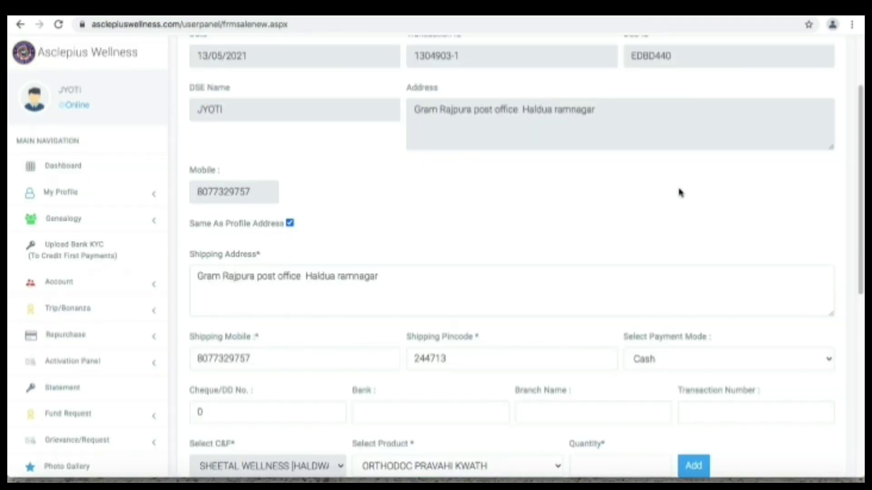
{"action": "scroll", "coordinate": [680, 192], "scroll_direction": "down", "scroll_amount": 2}
{"action": "scroll", "coordinate": [680, 192], "scroll_direction": "down", "scroll_amount": 5}
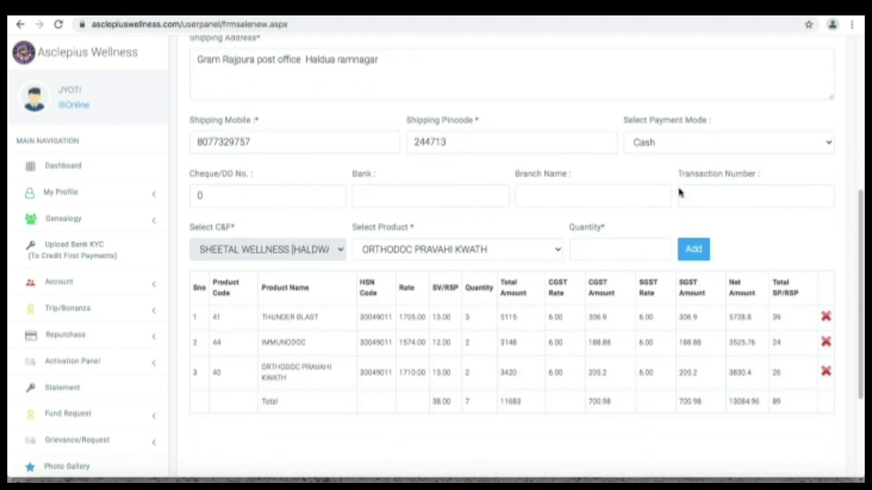
{"action": "scroll", "coordinate": [680, 193], "scroll_direction": "down", "scroll_amount": 1}
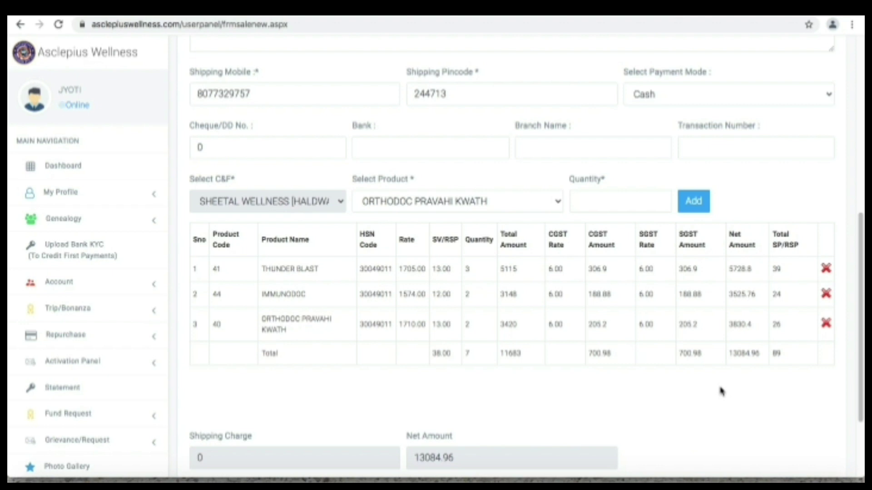
{"action": "left_click", "coordinate": [558, 201]}
{"action": "key", "text": "Down"}
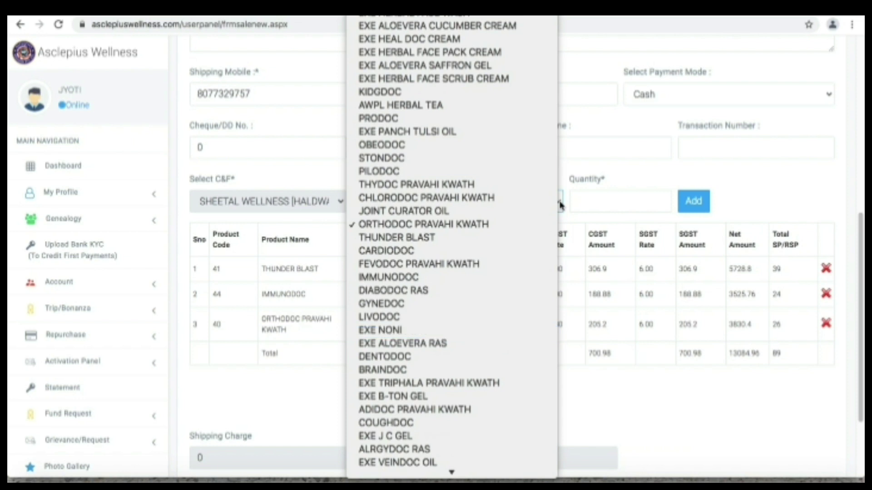
Add one EXE NONI and one JOINT CURATOR OIL to the order, confirming each
{"action": "key", "text": "Return"}
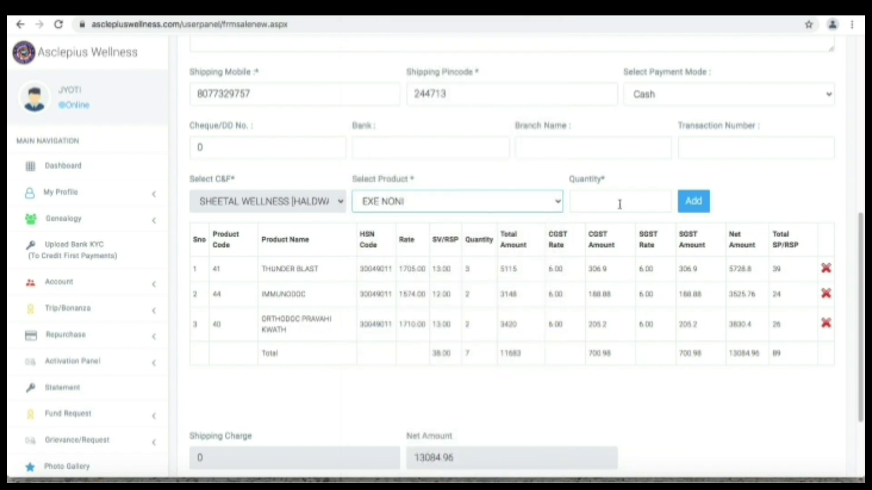
{"action": "left_click", "coordinate": [620, 204]}
{"action": "type", "text": "1"}
{"action": "left_click", "coordinate": [702, 203]}
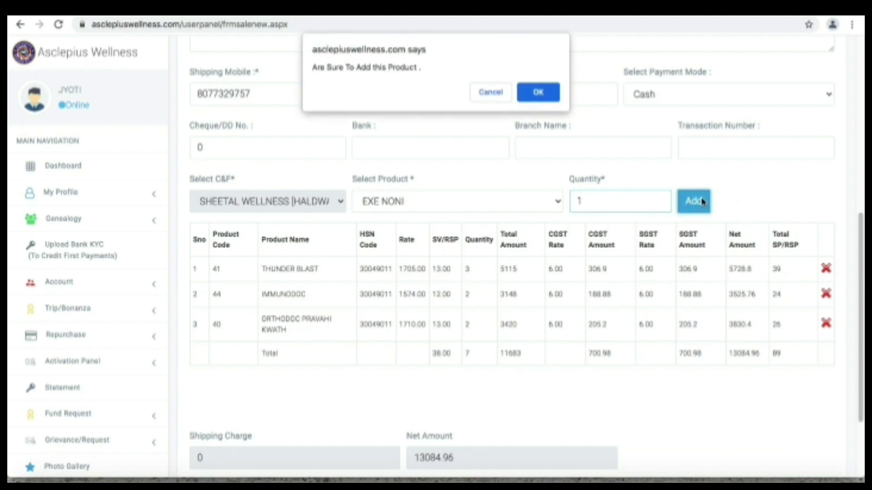
{"action": "left_click", "coordinate": [545, 97]}
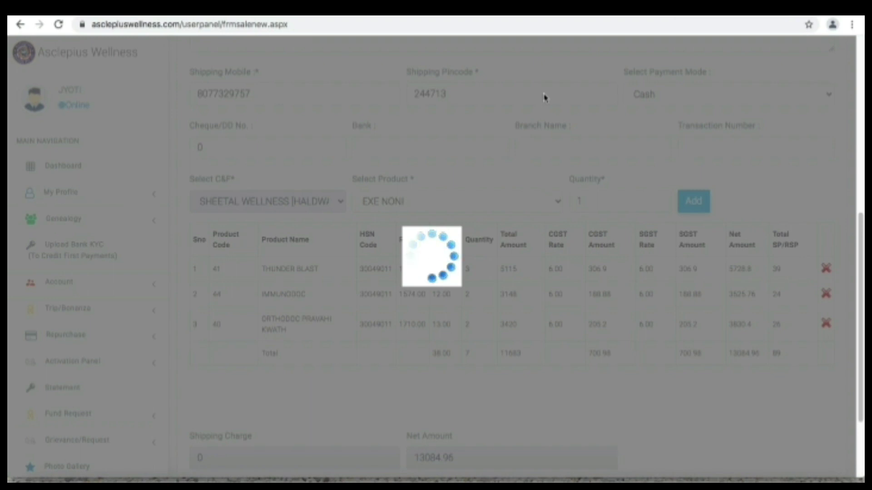
{"action": "left_click", "coordinate": [557, 81]}
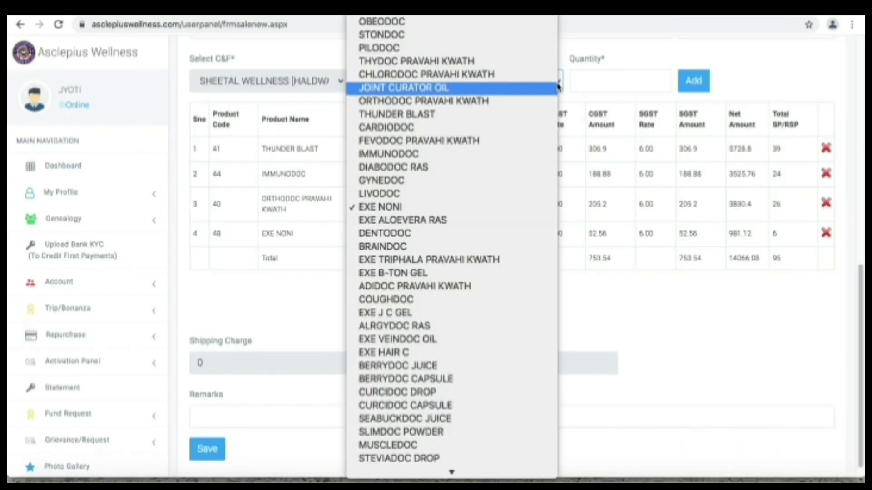
{"action": "left_click", "coordinate": [557, 88]}
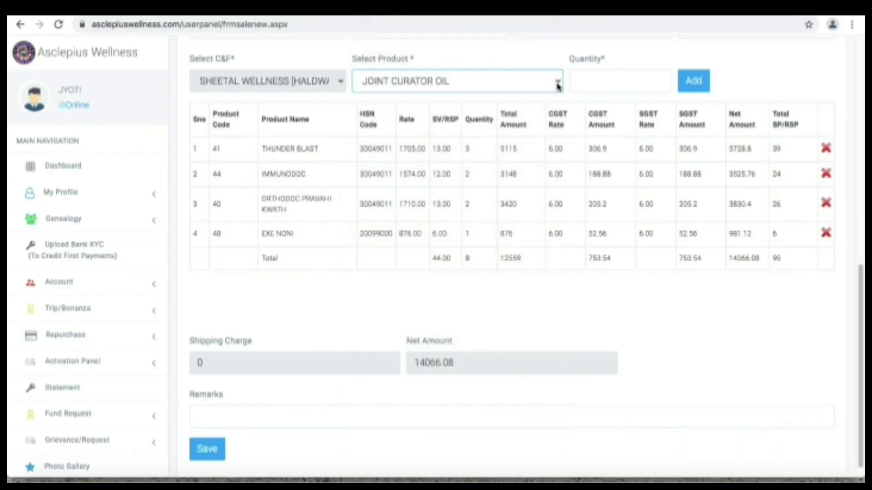
{"action": "left_click", "coordinate": [597, 88]}
{"action": "type", "text": "1"}
{"action": "left_click", "coordinate": [690, 87]}
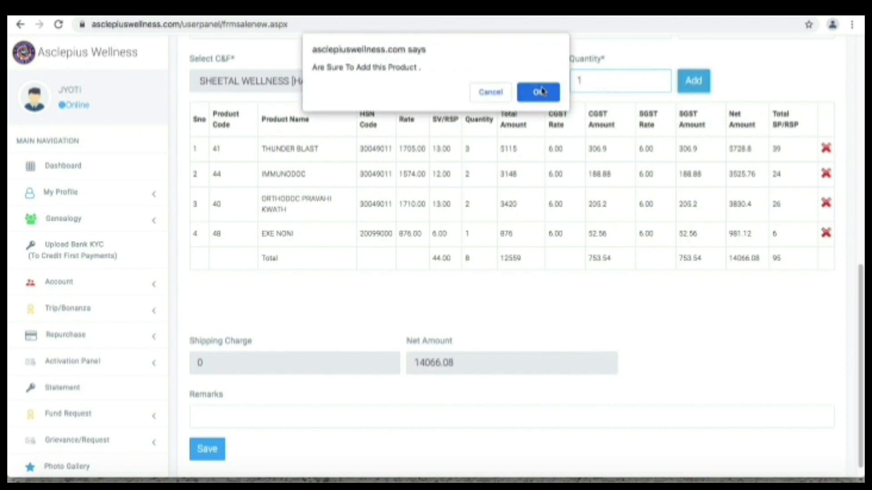
{"action": "left_click", "coordinate": [541, 91]}
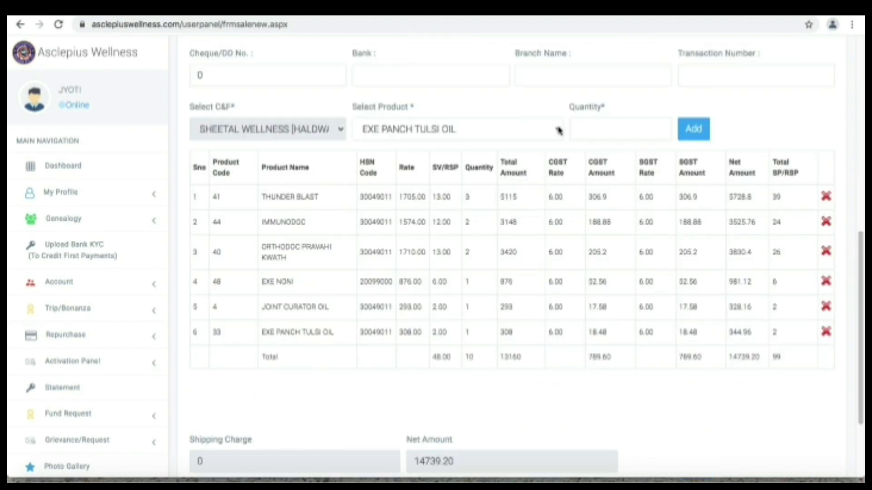
Add DENTODOC with quantity 2 to the order and confirm it
{"action": "left_click", "coordinate": [559, 130]}
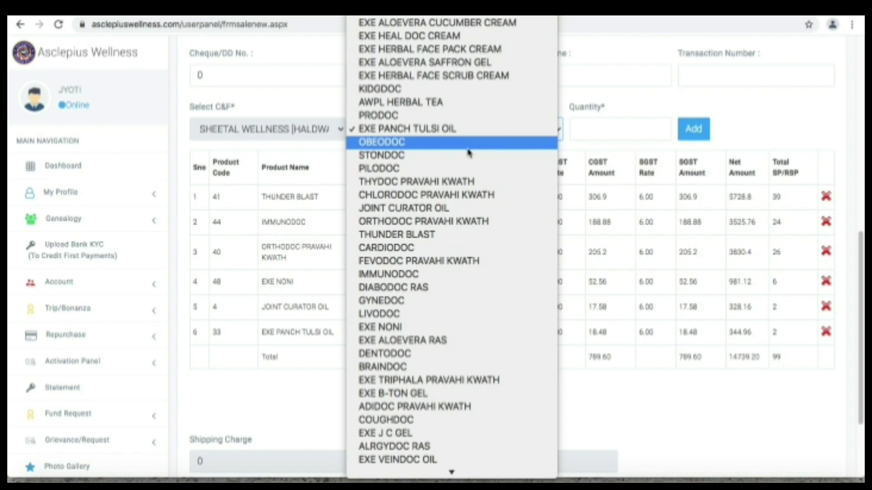
{"action": "key", "text": "k"}
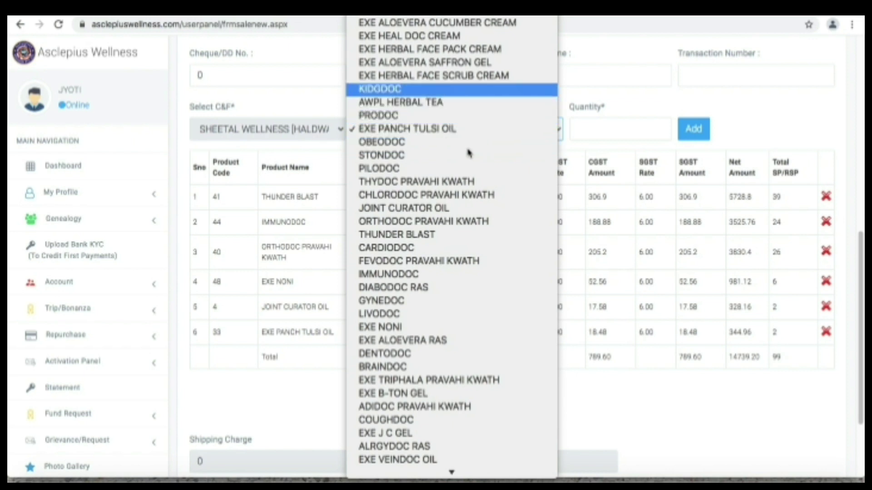
{"action": "key", "text": "l"}
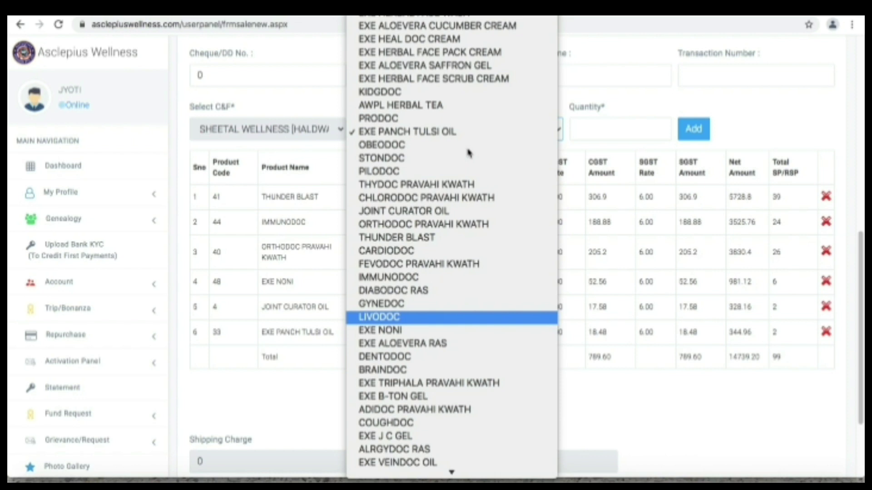
{"action": "key", "text": "Down"}
{"action": "key", "text": "Down"}
{"action": "key", "text": "Down"}
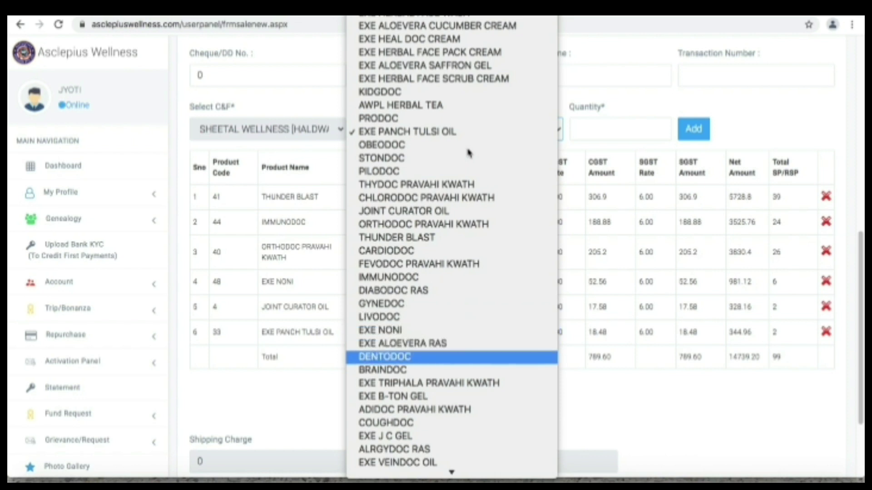
{"action": "key", "text": "Return"}
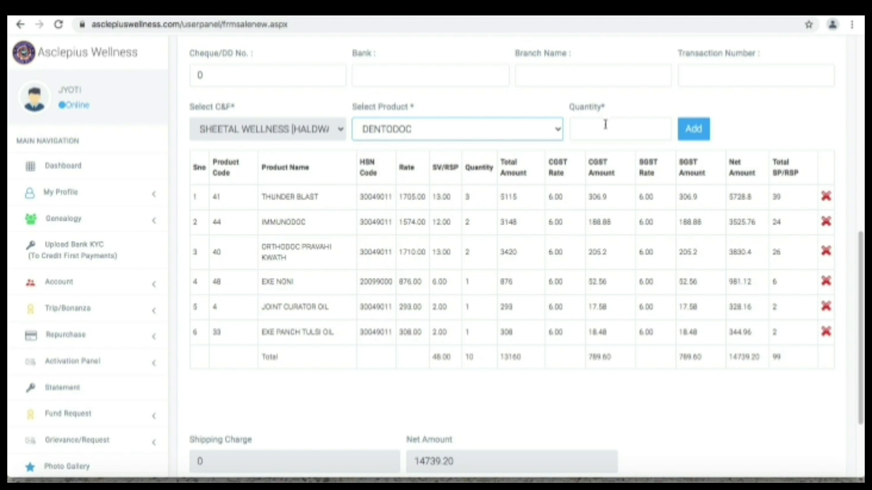
{"action": "left_click", "coordinate": [605, 126]}
{"action": "type", "text": "2"}
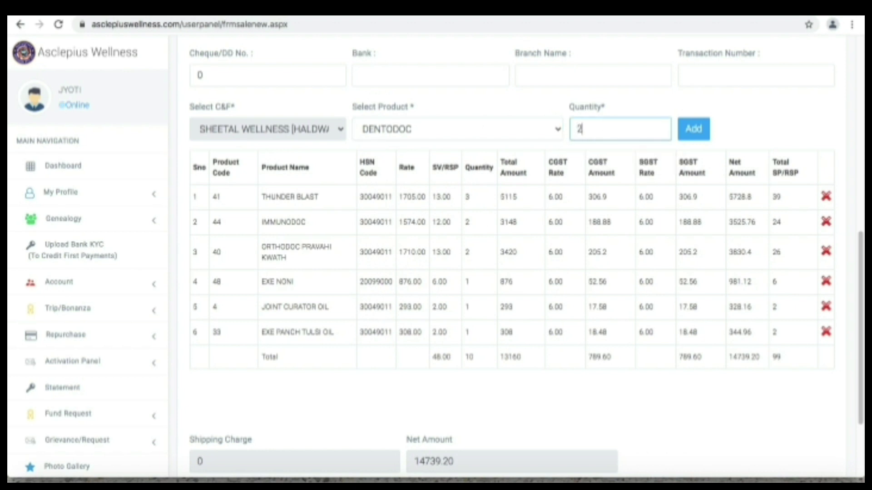
{"action": "left_click", "coordinate": [684, 132]}
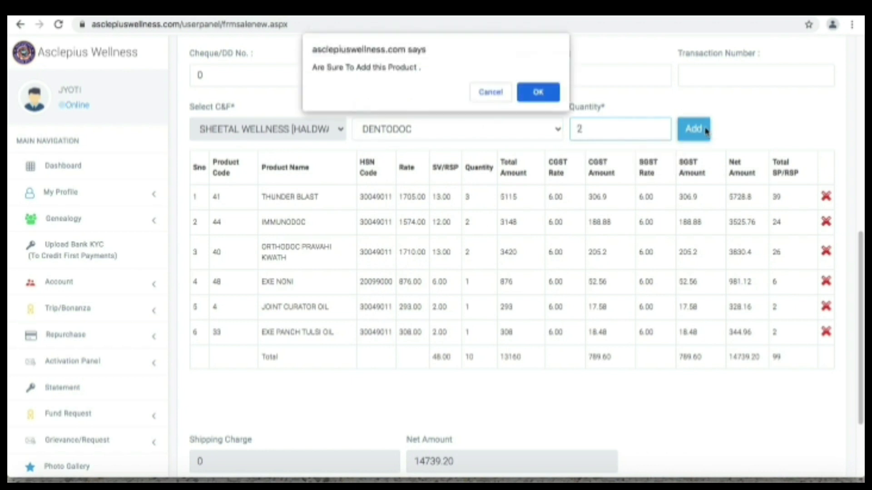
{"action": "left_click", "coordinate": [546, 93]}
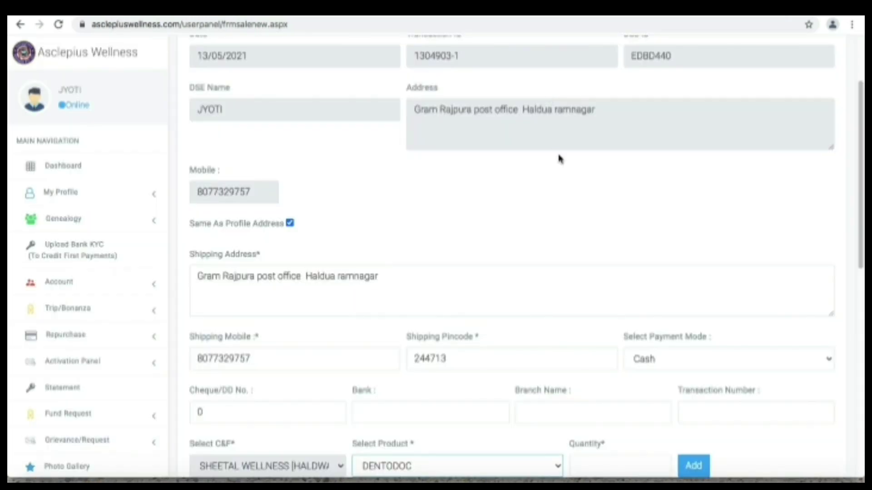
Save the seven-item order (15159.28 net) and acknowledge the OTP-sent alert
{"action": "scroll", "coordinate": [562, 175], "scroll_direction": "down", "scroll_amount": 6}
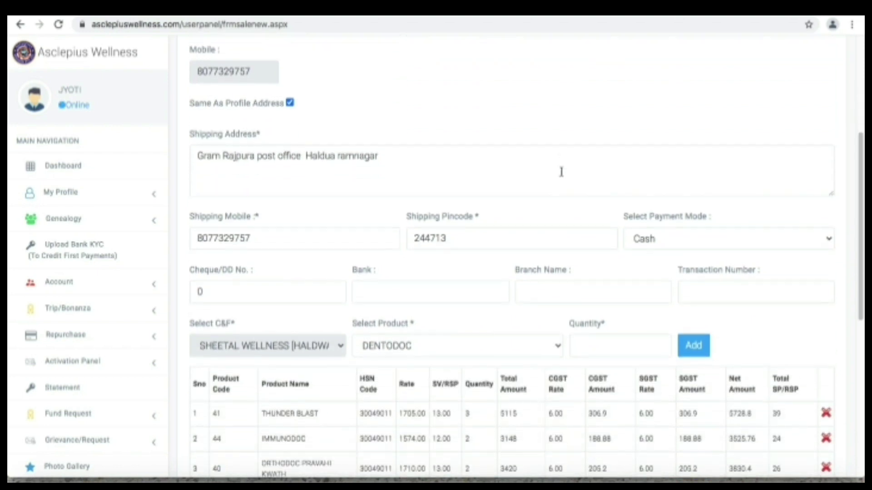
{"action": "scroll", "coordinate": [561, 176], "scroll_direction": "down", "scroll_amount": 1}
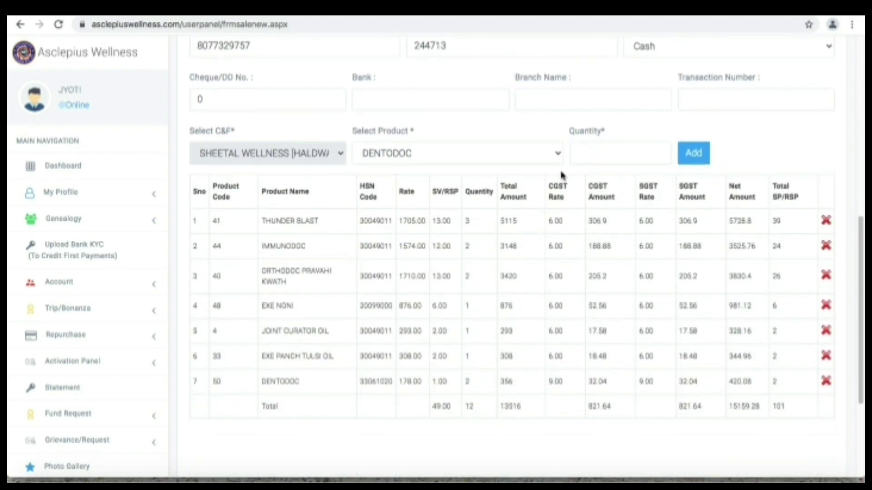
{"action": "scroll", "coordinate": [562, 176], "scroll_direction": "down", "scroll_amount": 3}
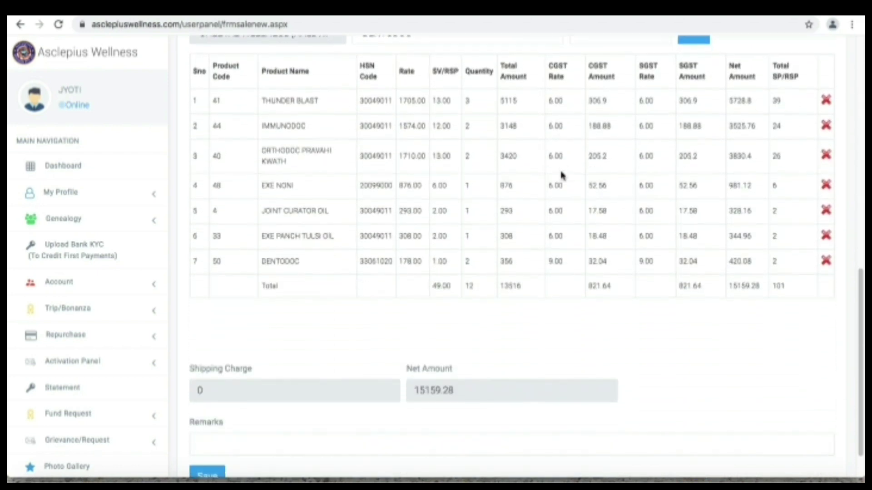
{"action": "scroll", "coordinate": [561, 176], "scroll_direction": "up", "scroll_amount": 3}
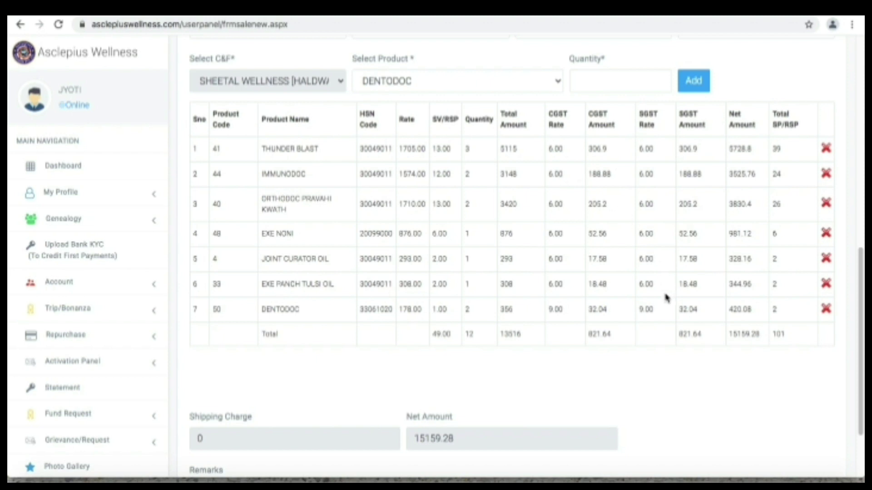
{"action": "scroll", "coordinate": [686, 389], "scroll_direction": "down", "scroll_amount": 2}
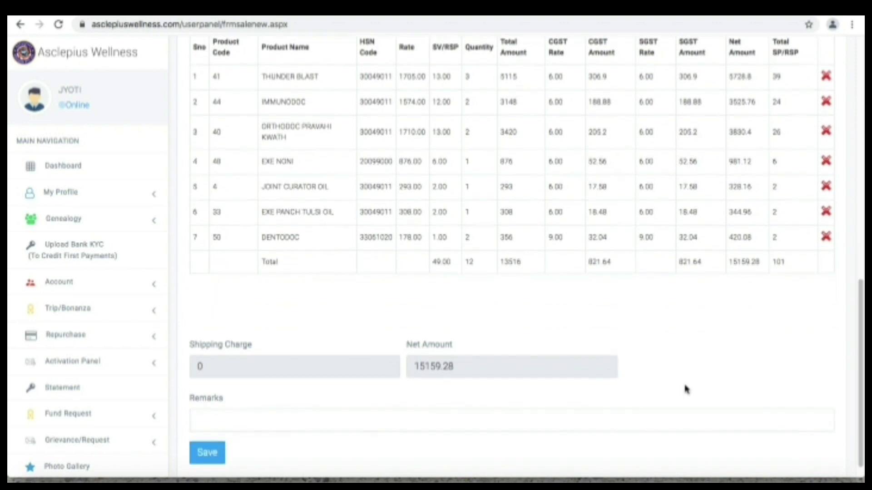
{"action": "left_click", "coordinate": [207, 434]}
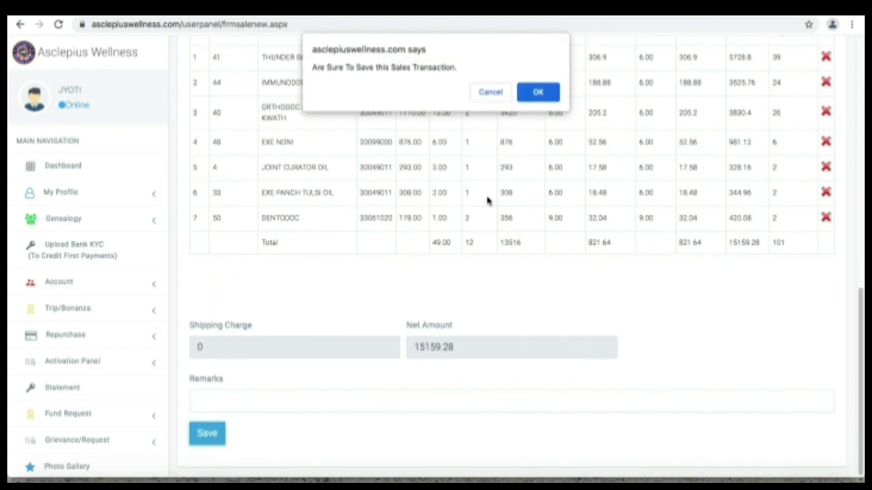
{"action": "left_click", "coordinate": [540, 94]}
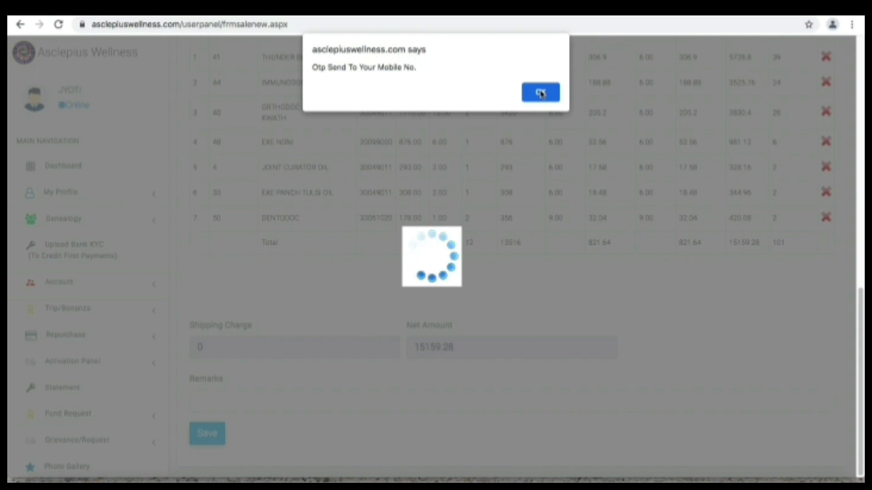
{"action": "left_click", "coordinate": [540, 94]}
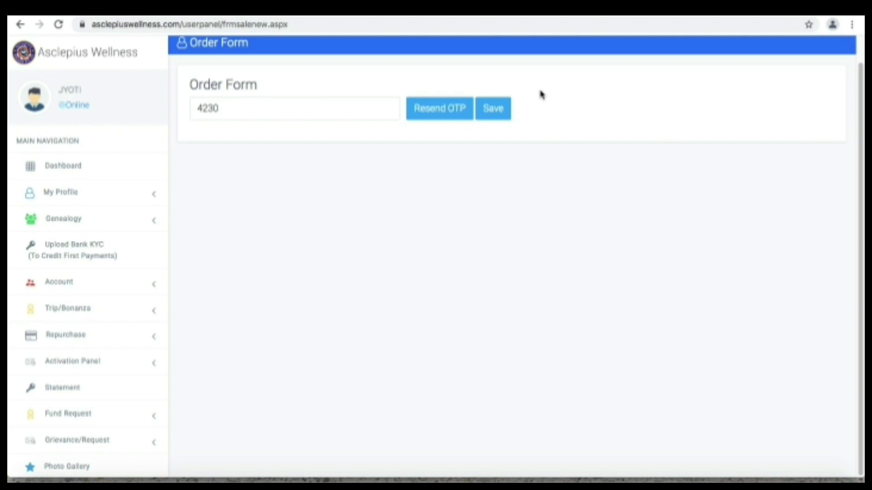
Submit the one-time code, dismiss 'Bill Save Successfully', and return to the Dashboard
{"action": "left_click", "coordinate": [494, 117]}
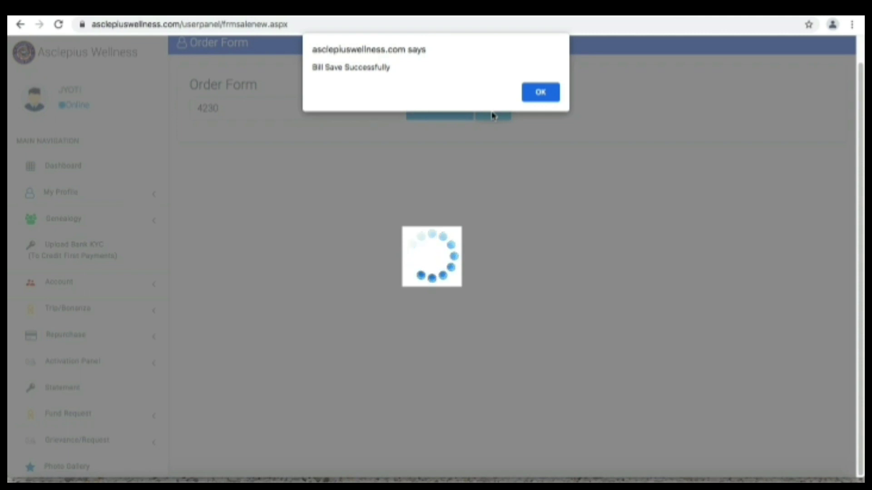
{"action": "left_click", "coordinate": [539, 95]}
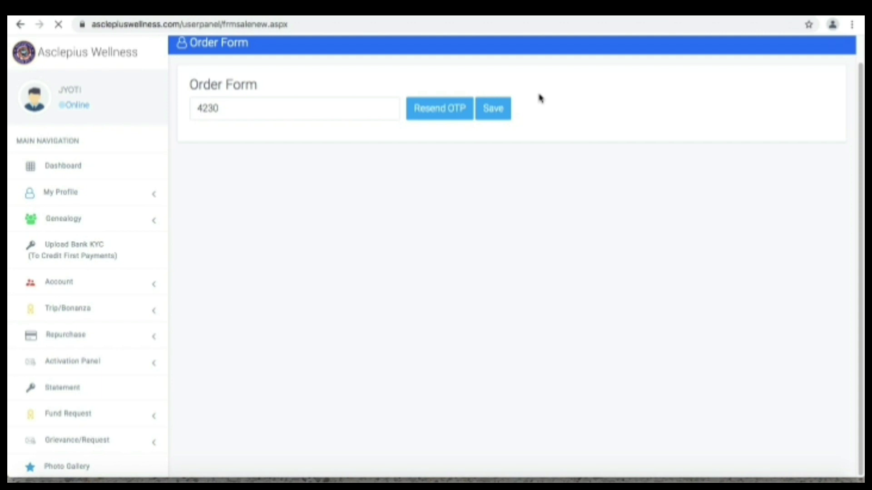
{"action": "left_click", "coordinate": [483, 114]}
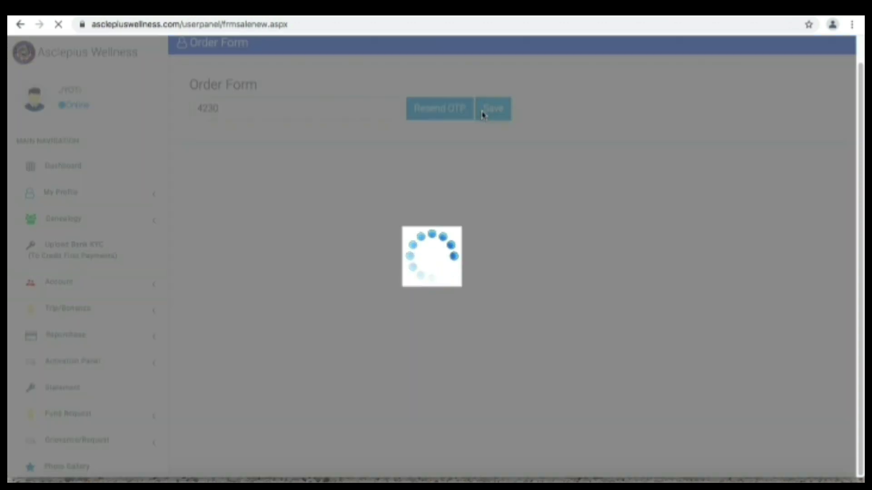